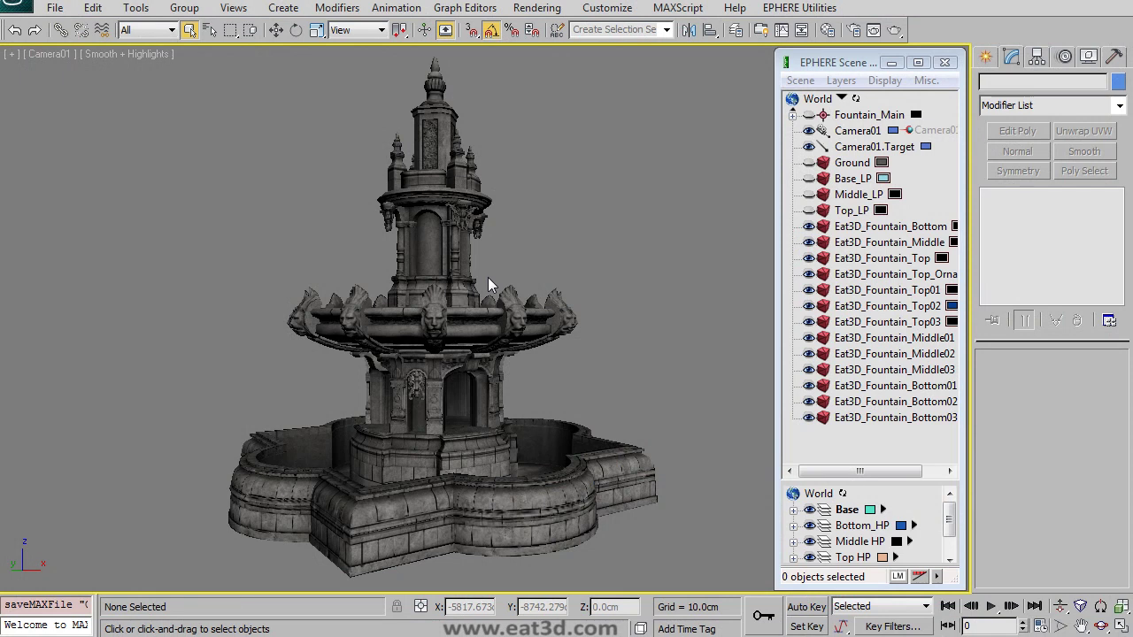
Switch from the camera to a perspective view and orbit to look down on the fountain
click(480, 334)
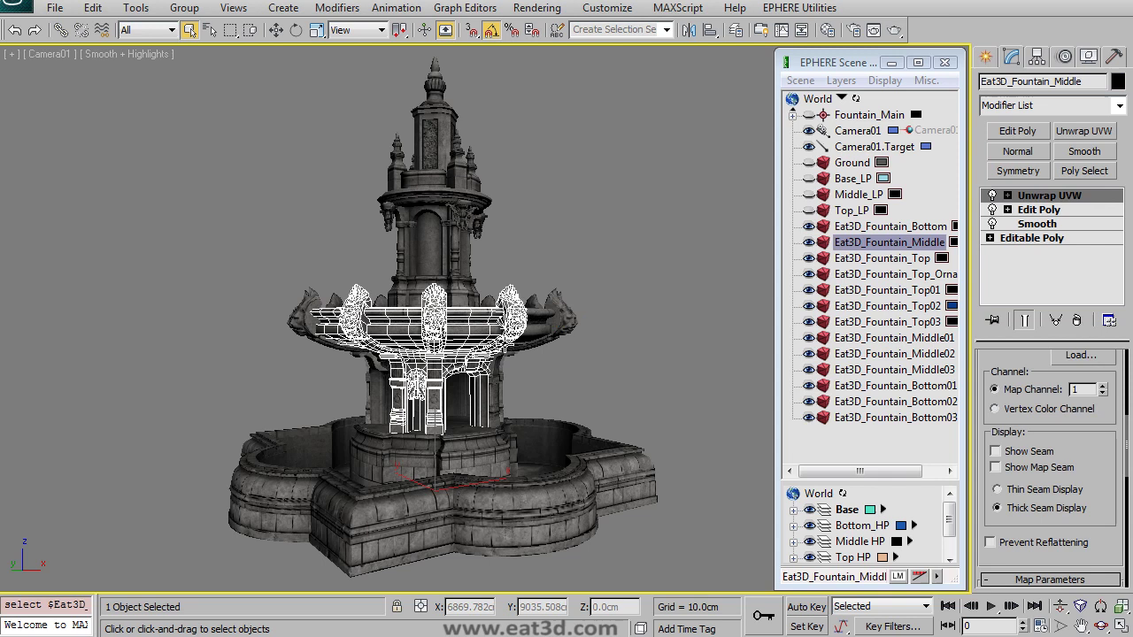
key(p)
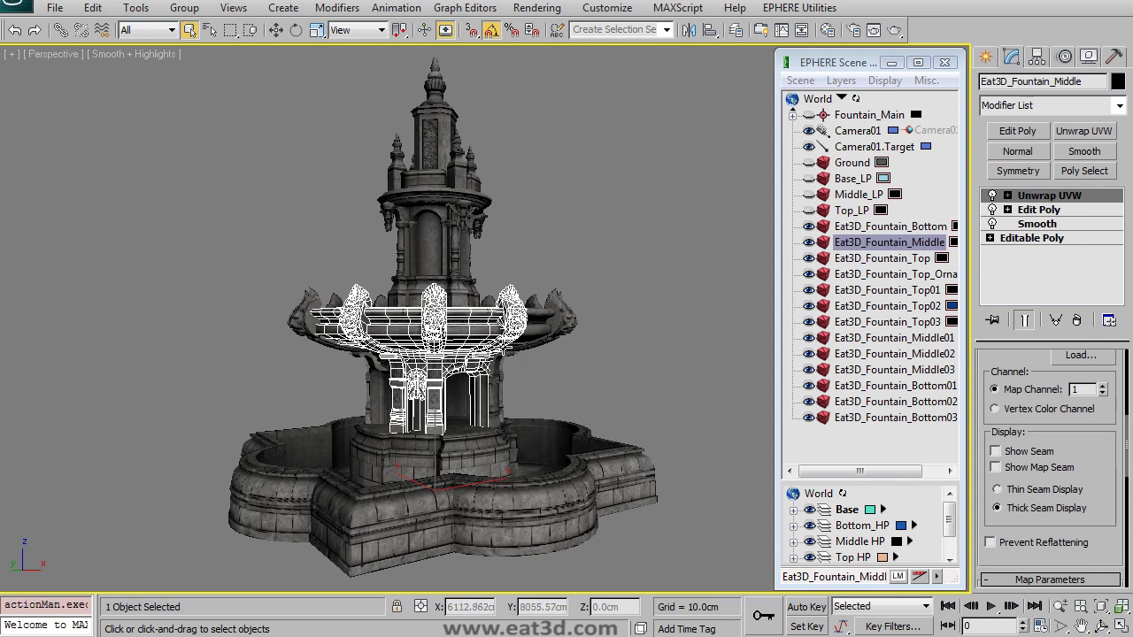
key(ctrl+r)
drag(425, 316, 362, 461)
key(q)
Select the top, middle and bottom fountain modules in turn, then orbit to a front view
click(425, 392)
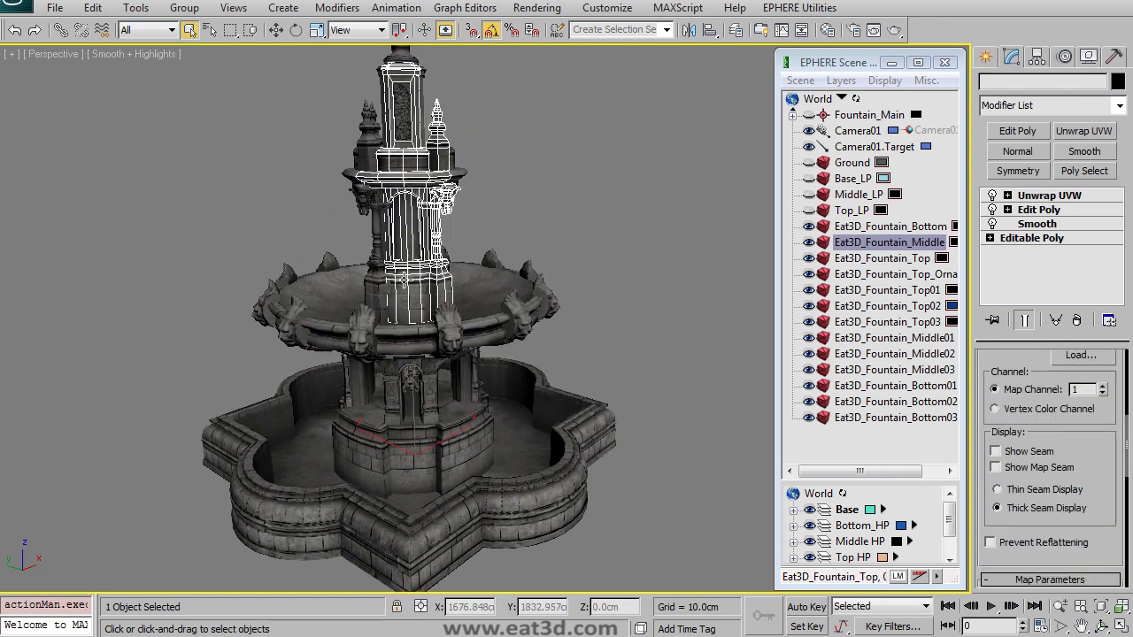
click(424, 415)
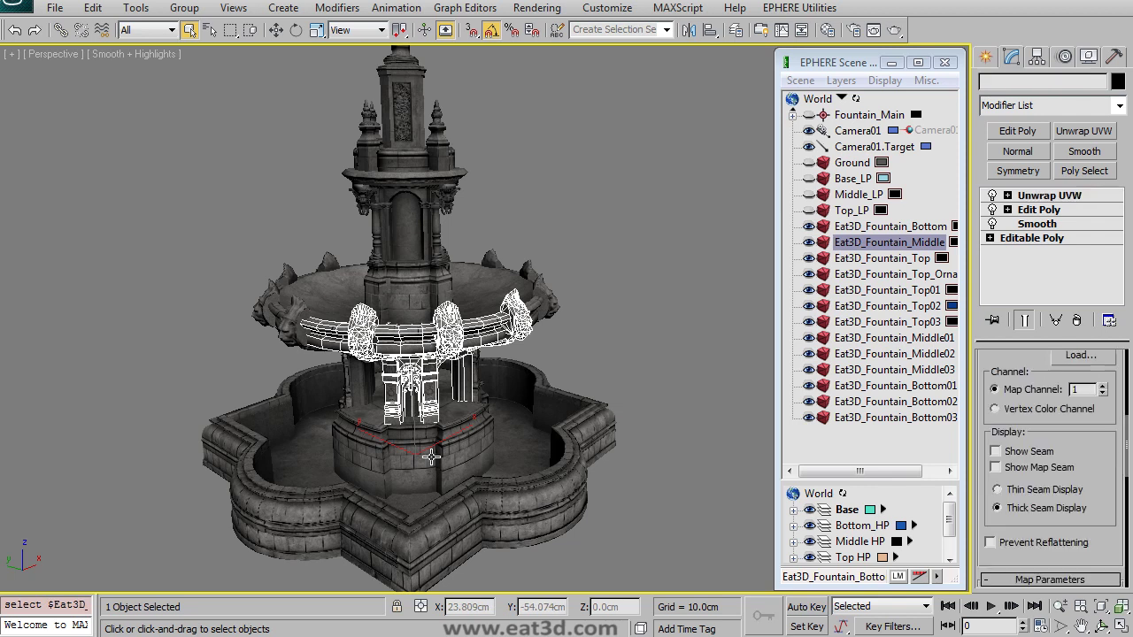
click(432, 458)
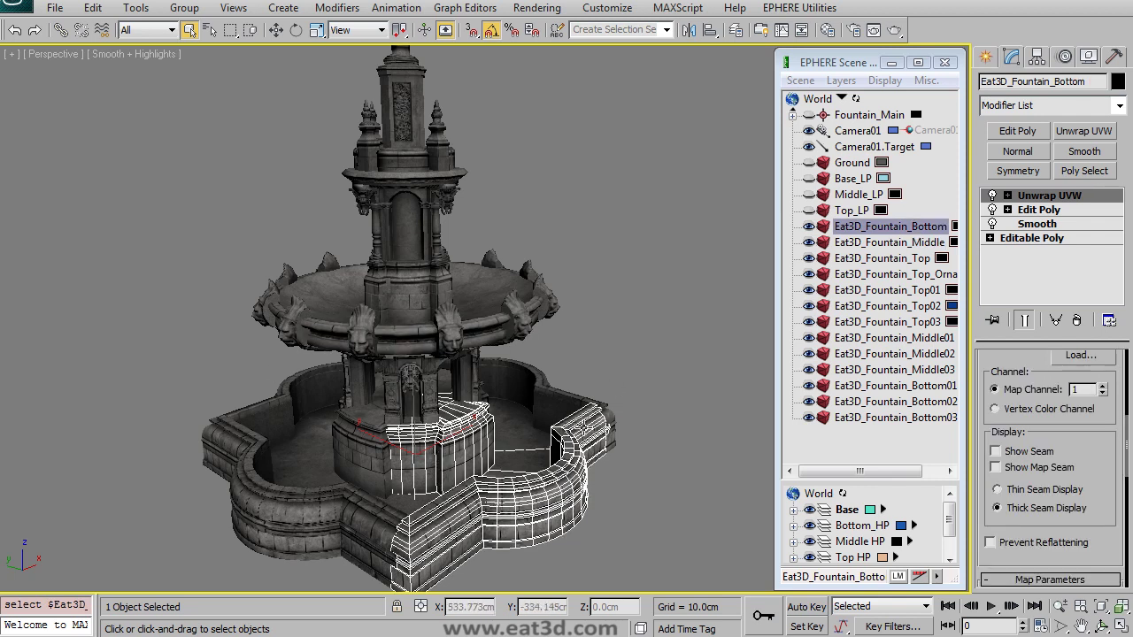
key(ctrl+r)
mouse_move(552, 333)
mouse_down()
mouse_move(500, 329)
mouse_move(531, 339)
mouse_up()
right_click(531, 339)
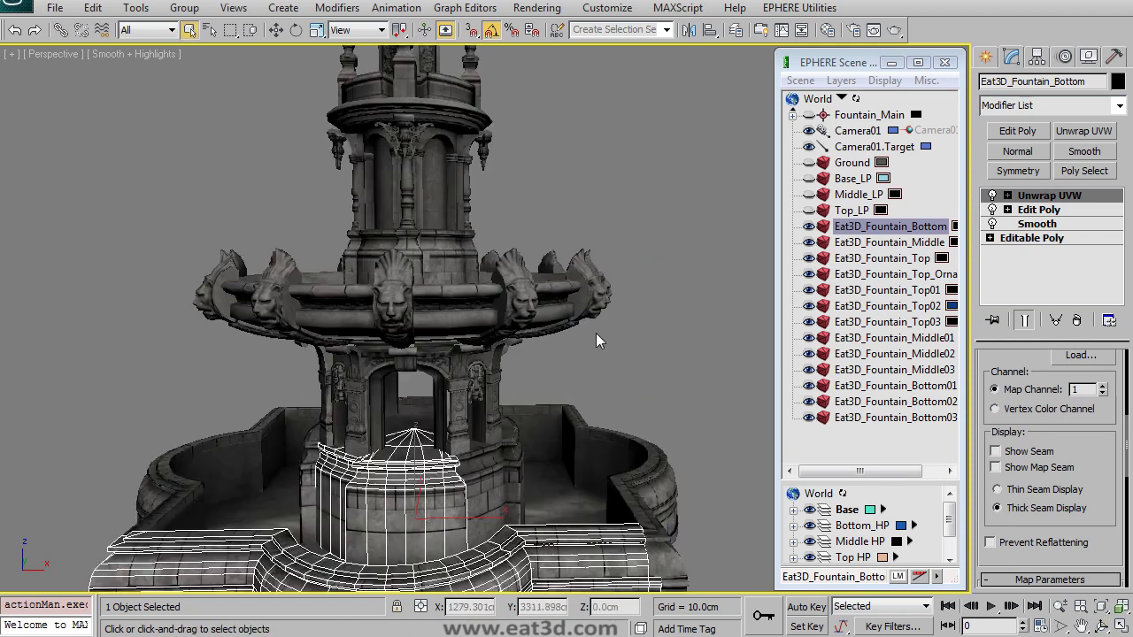
scroll(595, 332, up, 3)
middle_drag(431, 460, 466, 370)
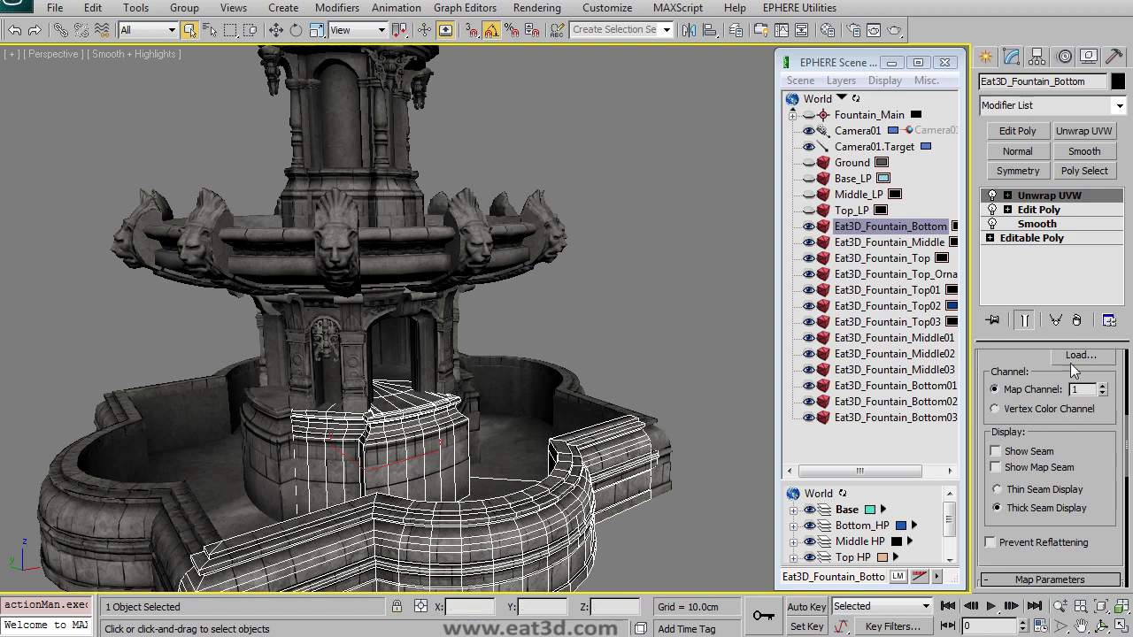
scroll(1060, 489, up, 5)
scroll(1062, 491, up, 2)
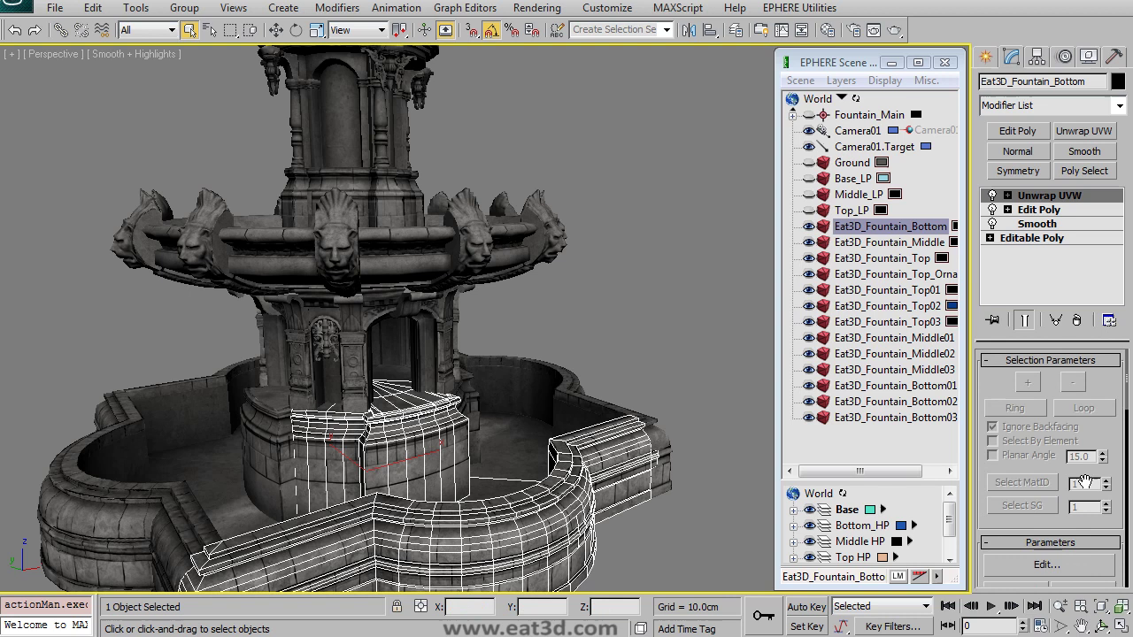
scroll(1066, 452, down, 5)
Open and inspect the bottom module's UV layout in Edit UVWs, then exit the unwrap sub-object mode
click(1064, 442)
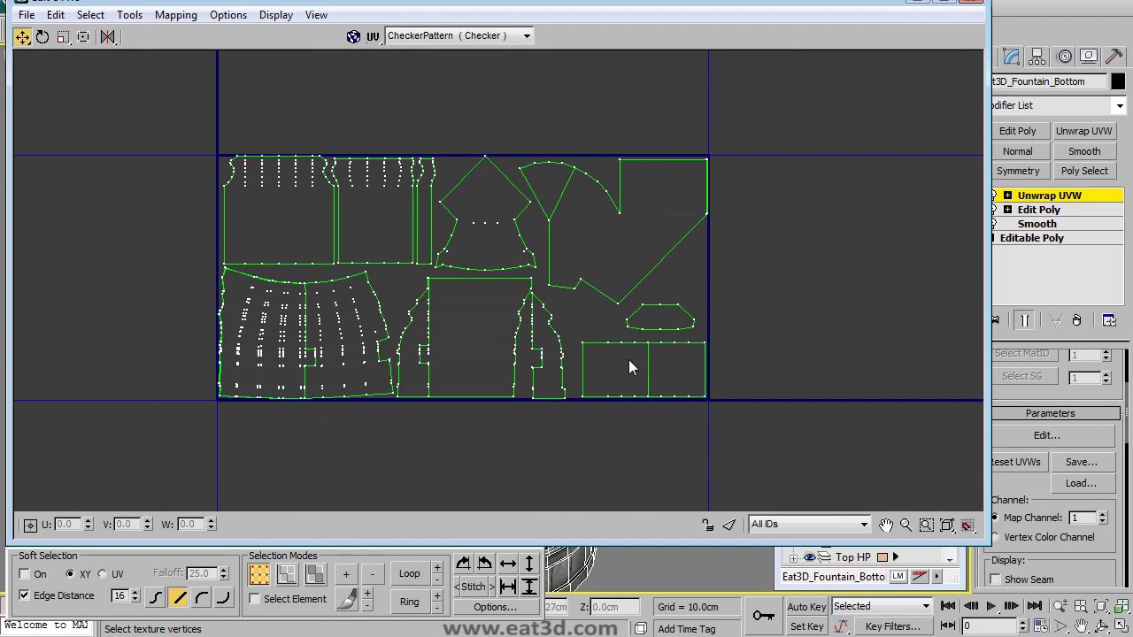
click(967, 5)
click(1041, 200)
Select Eat3D_Fountain_Middle01, review its UV layout, then close the editor
alt+middle_drag(496, 300, 327, 361)
click(328, 361)
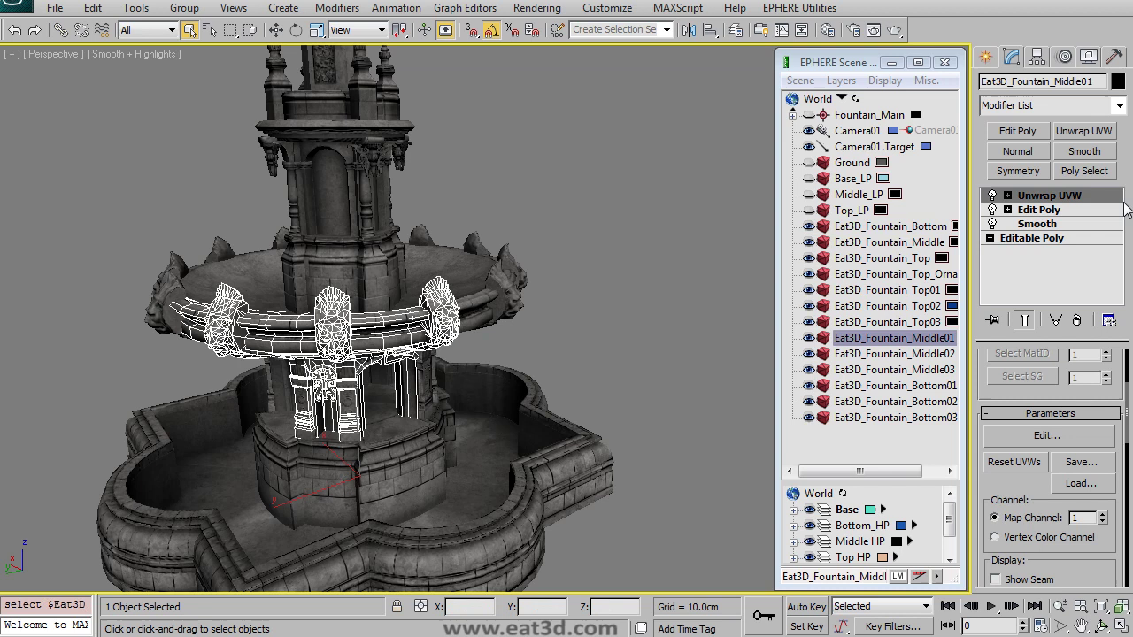
click(1045, 436)
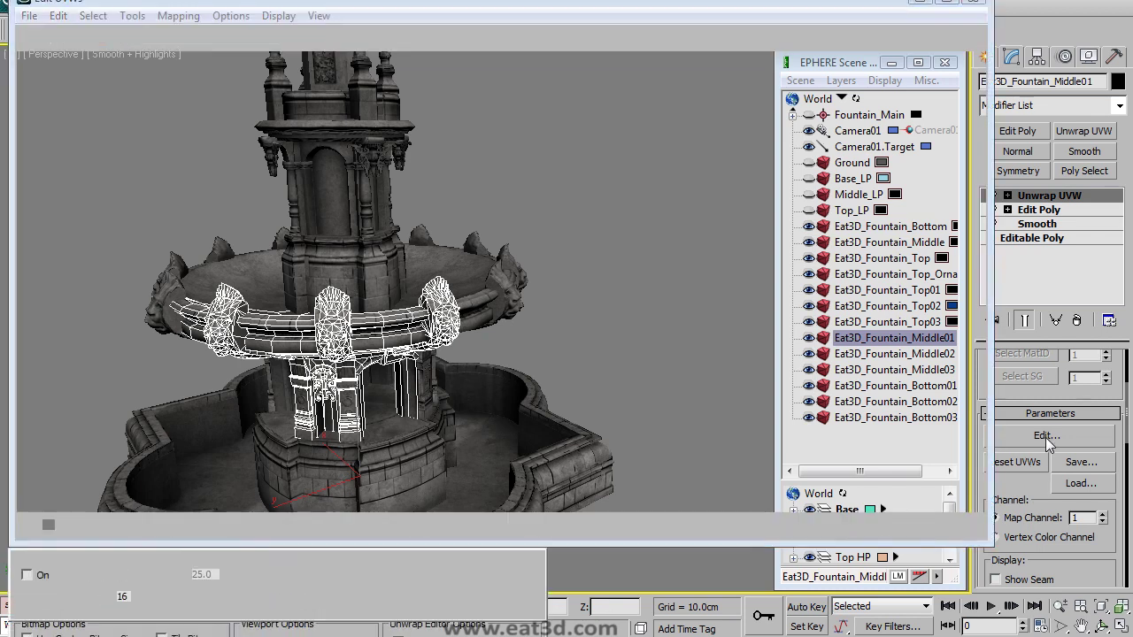
scroll(761, 358, down, 2)
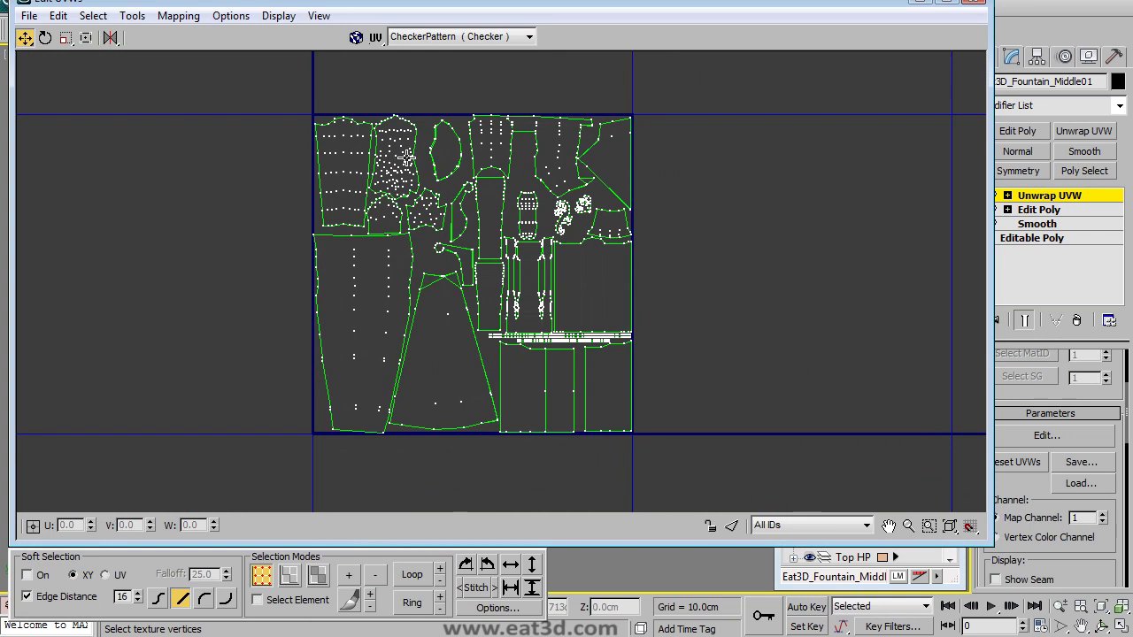
click(974, 2)
click(345, 212)
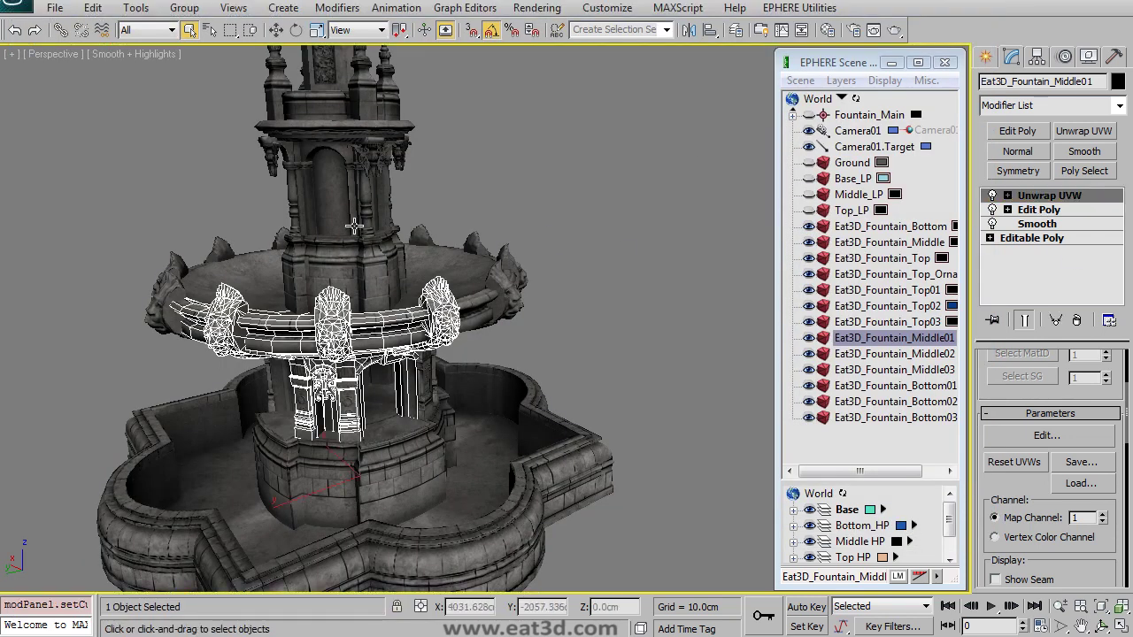
middle_drag(415, 324, 704, 263)
click(704, 263)
click(499, 255)
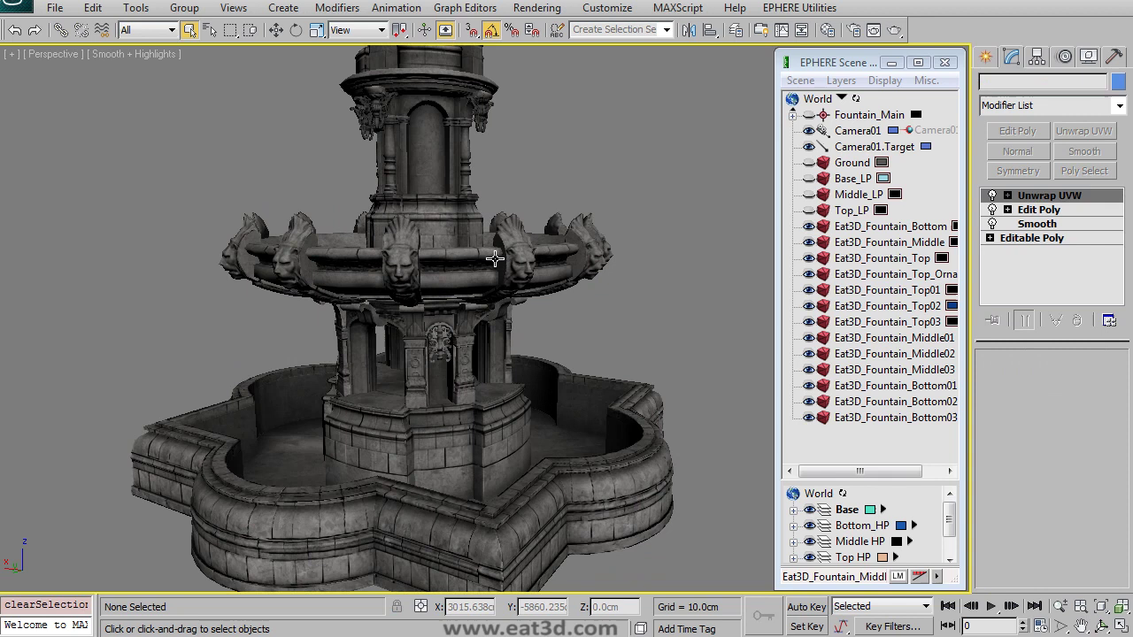
key(0)
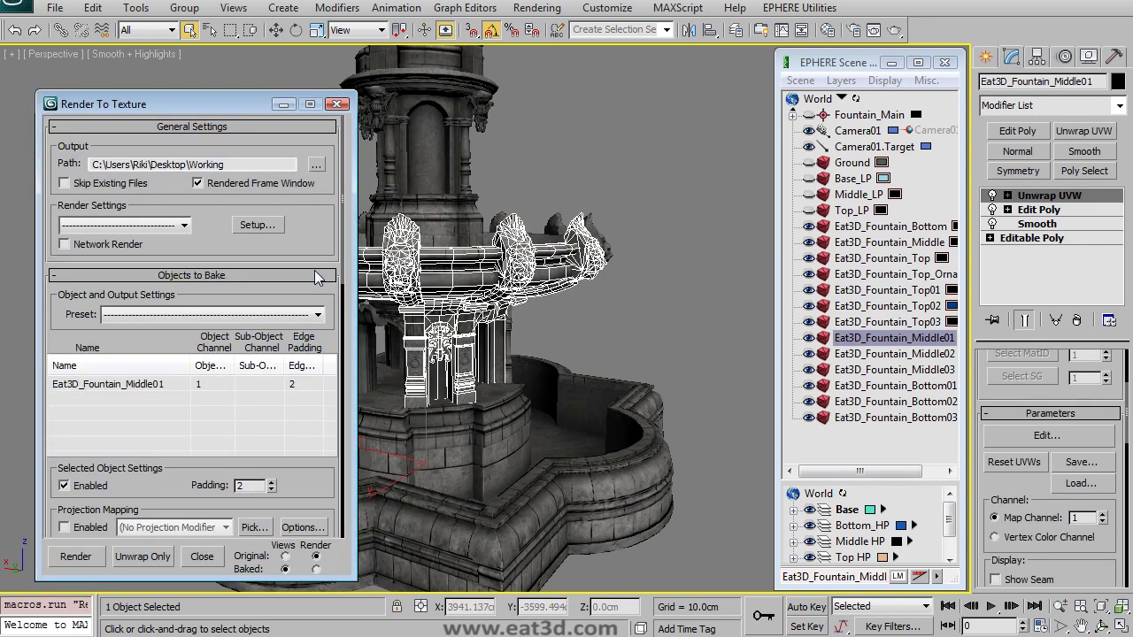
drag(317, 259, 328, 159)
scroll(327, 164, down, 2)
scroll(328, 164, up, 4)
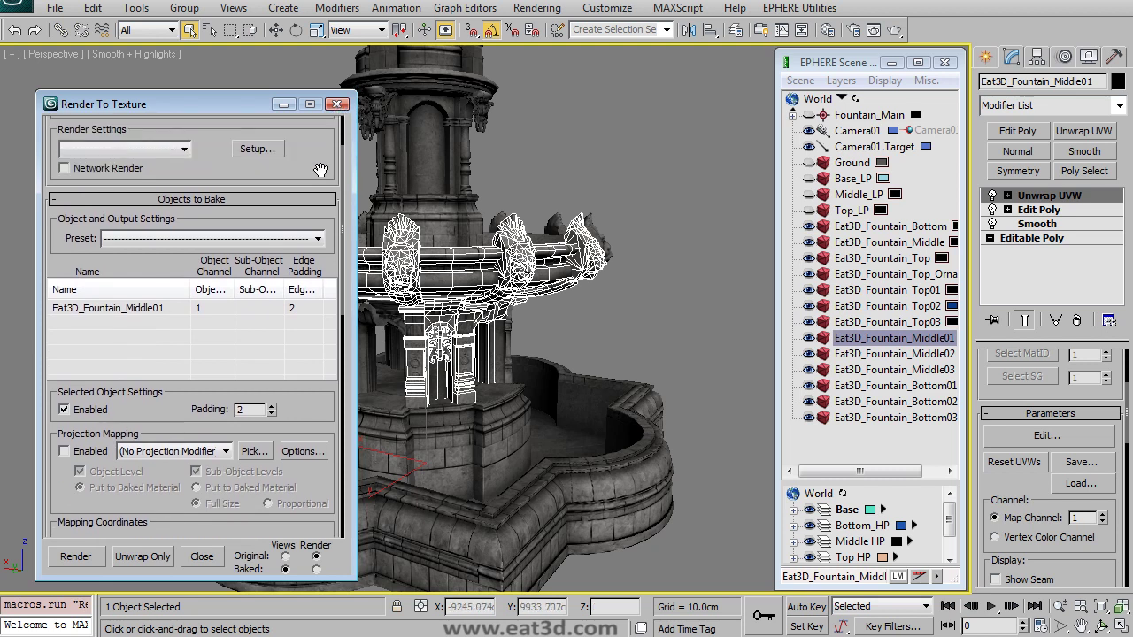
click(339, 105)
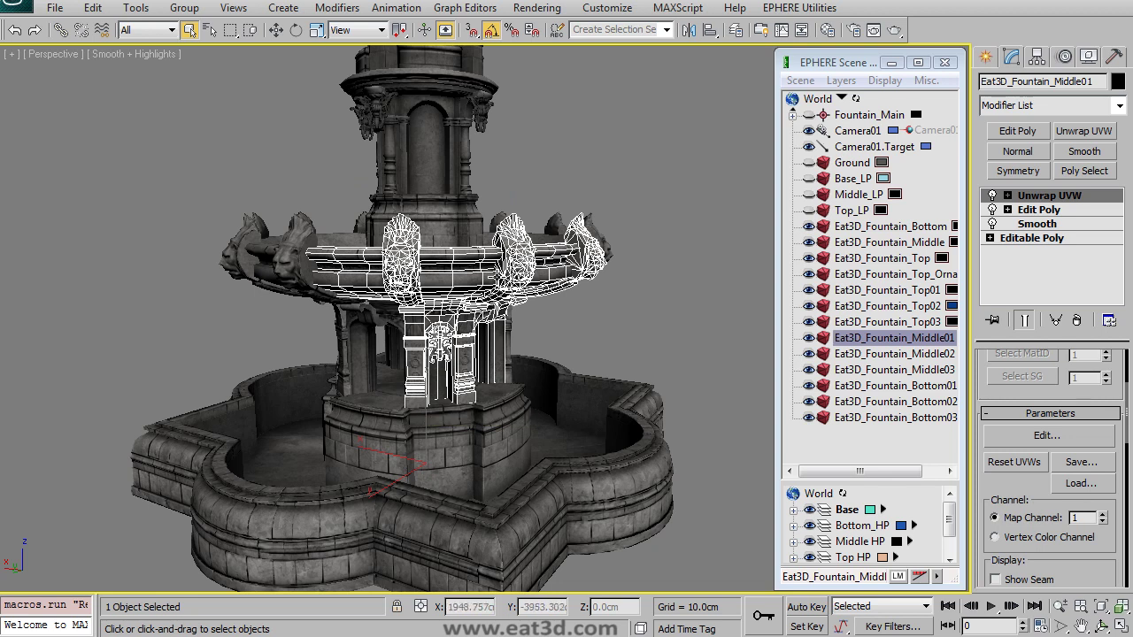
Deselect everything and orbit from the upper basin to a lower frontal view of the textured fountain
alt+middle_drag(492, 276, 512, 292)
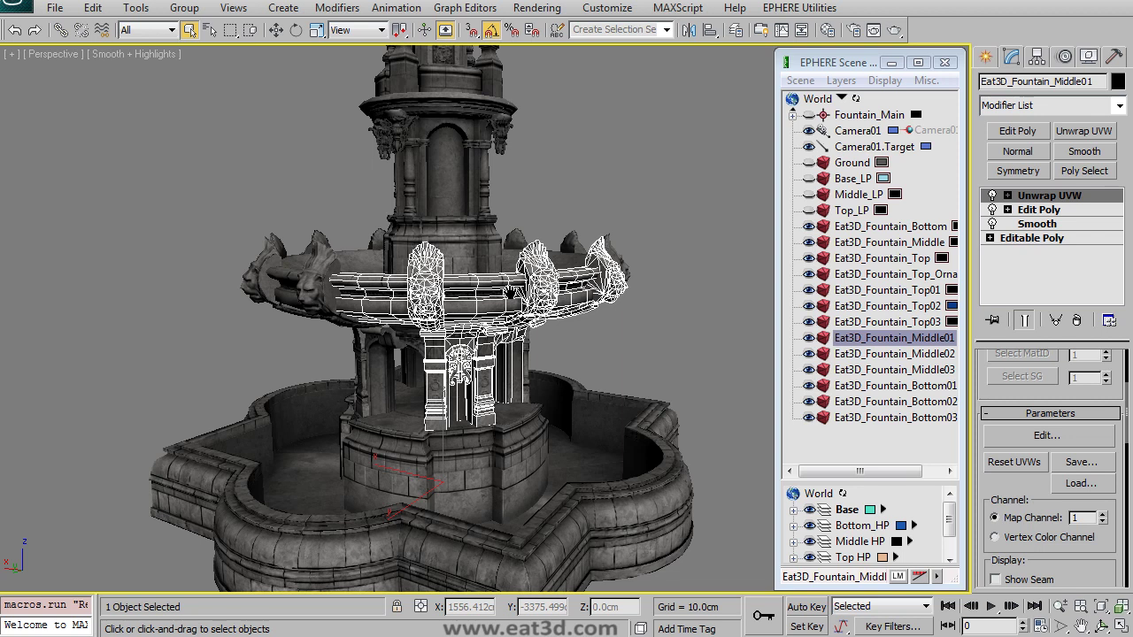
scroll(452, 358, down, 5)
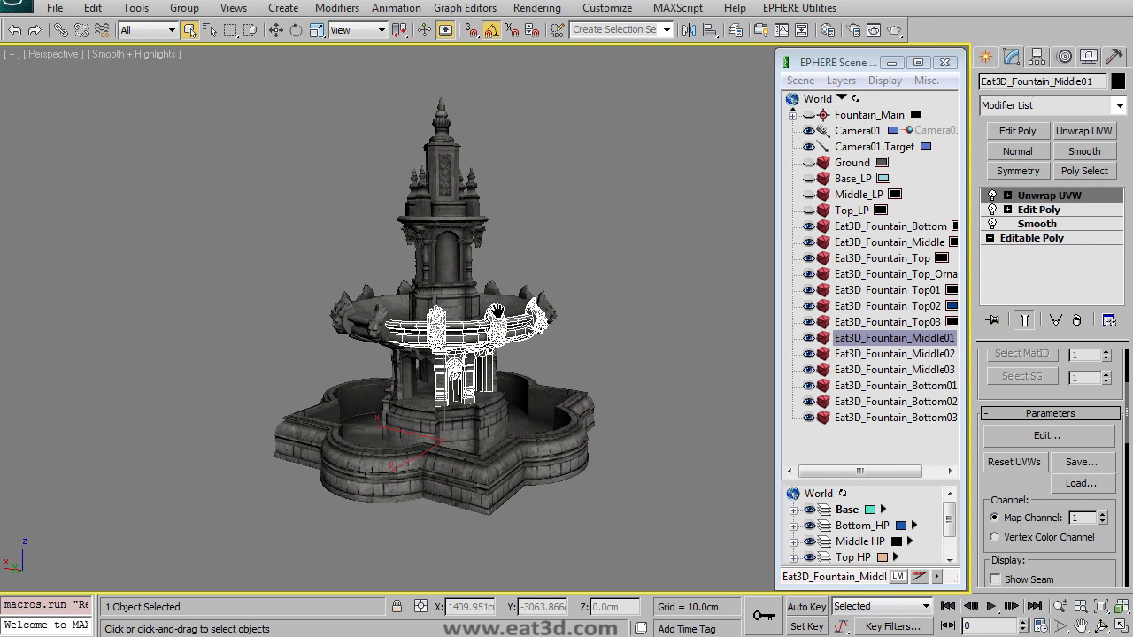
click(537, 266)
alt+middle_drag(490, 381, 465, 388)
scroll(409, 329, up, 4)
scroll(416, 337, down, 4)
scroll(464, 387, up, 4)
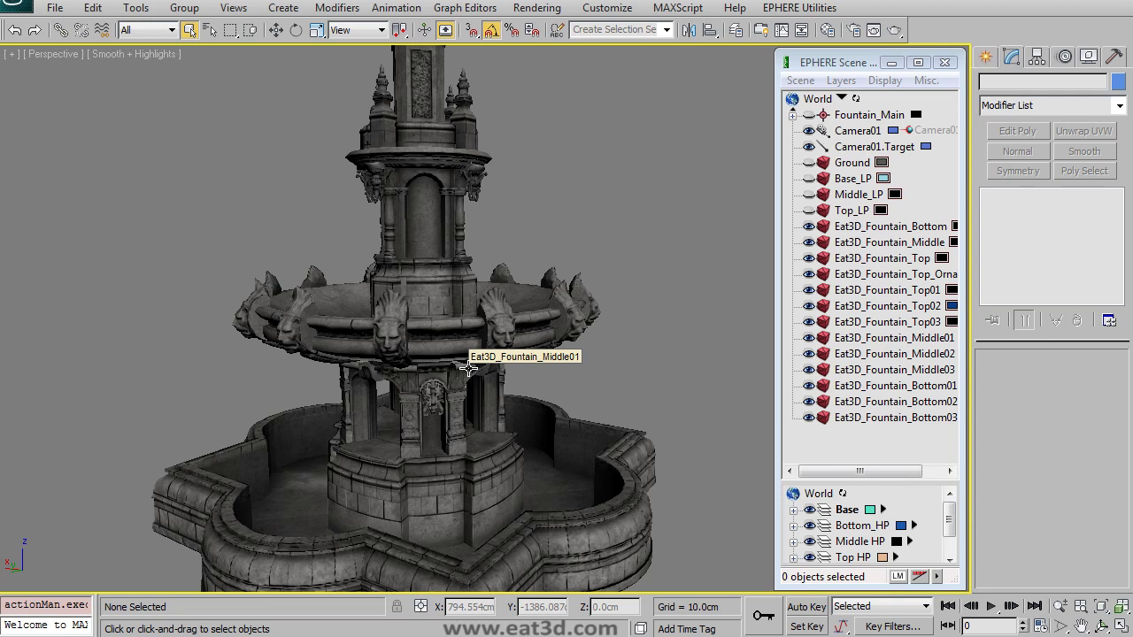
Save the fountain scene with Ctrl+S and zoom out, deselected, to show the whole fountain
middle_drag(396, 386, 402, 376)
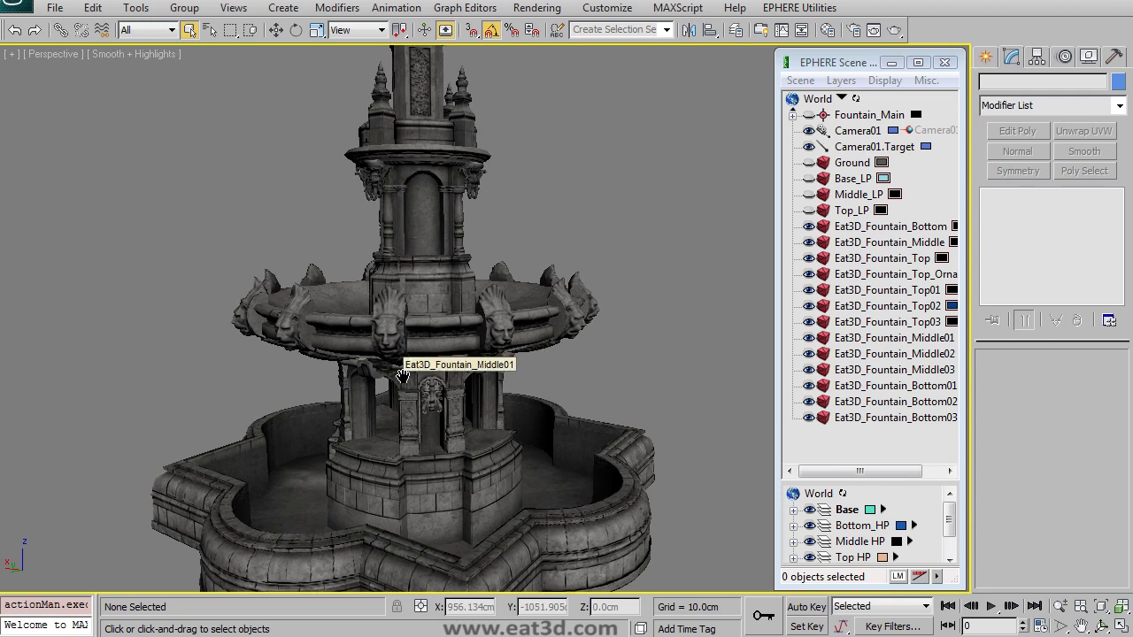
key(ctrl+s)
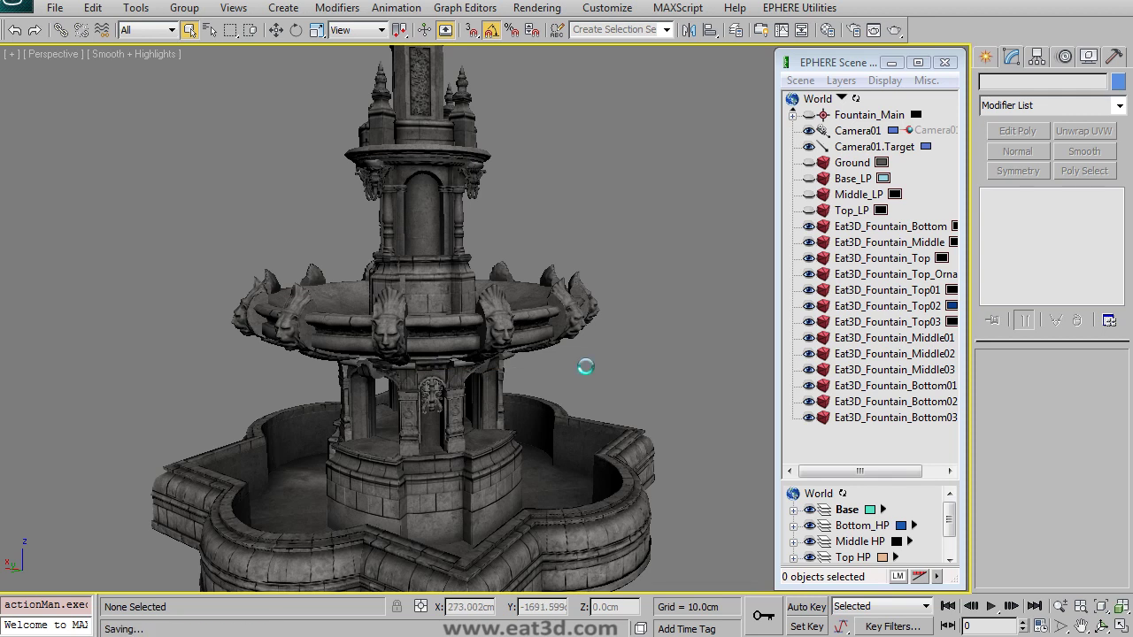
scroll(593, 252, down, 5)
click(593, 252)
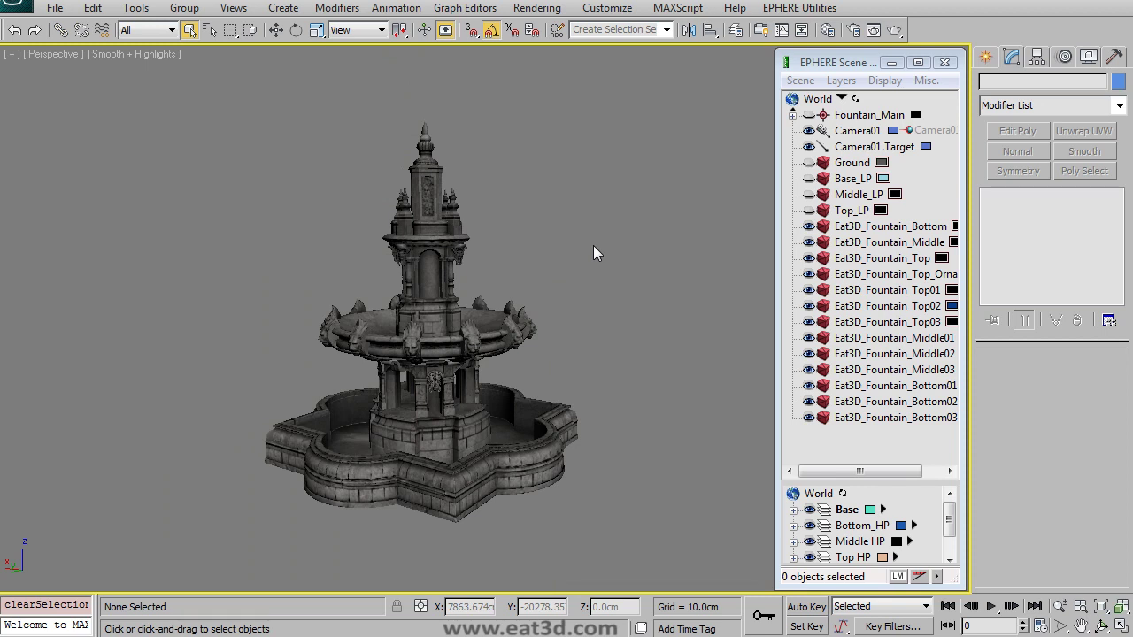